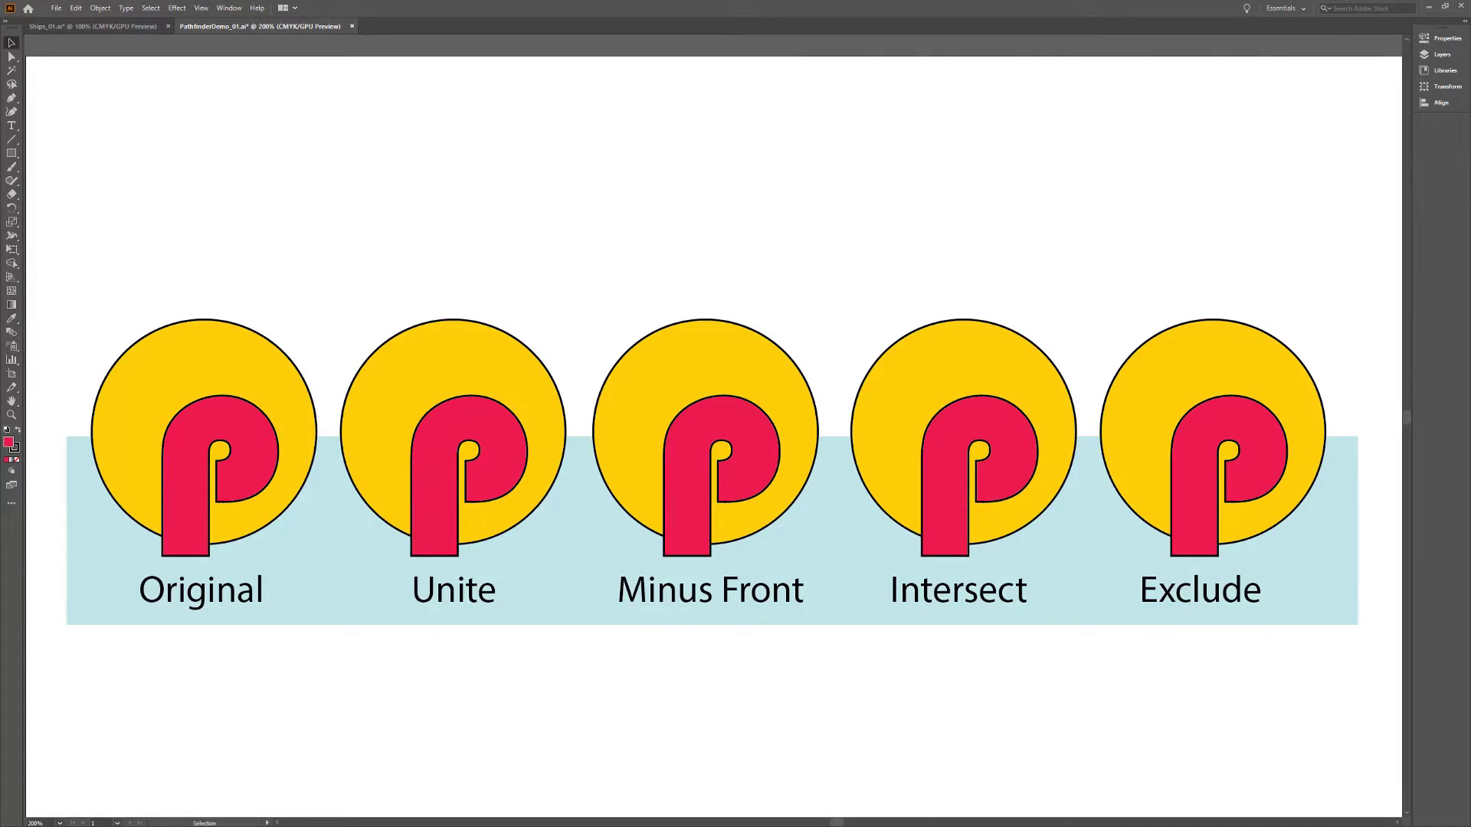
Step: Open the Pathfinder panel from the Window menu
left_click(229, 7)
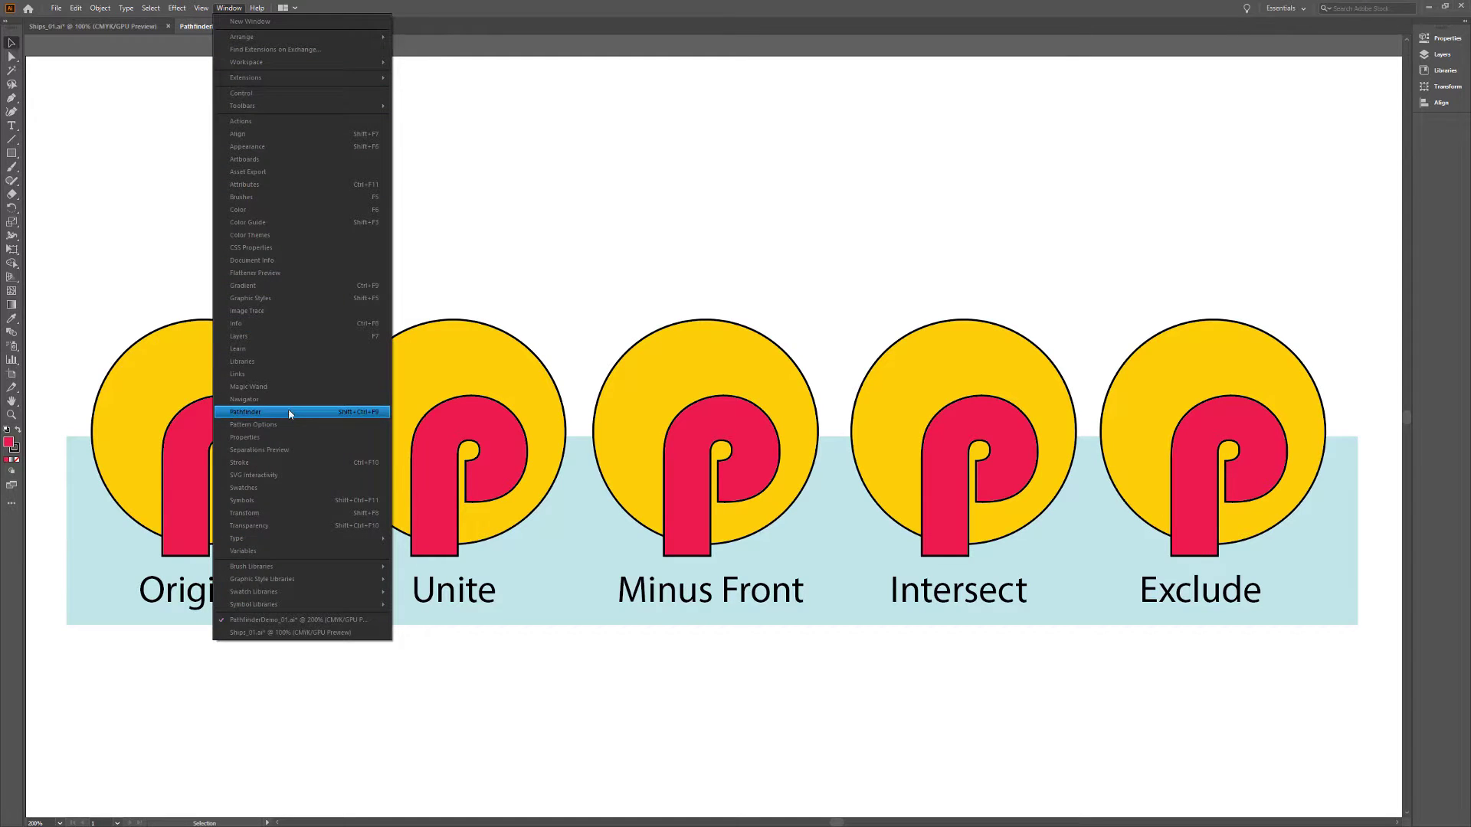
left_click(289, 412)
Step: Merge the Unite pair into one shape and cut the P out of the Minus Front circle
left_click_drag(370, 248, 522, 530)
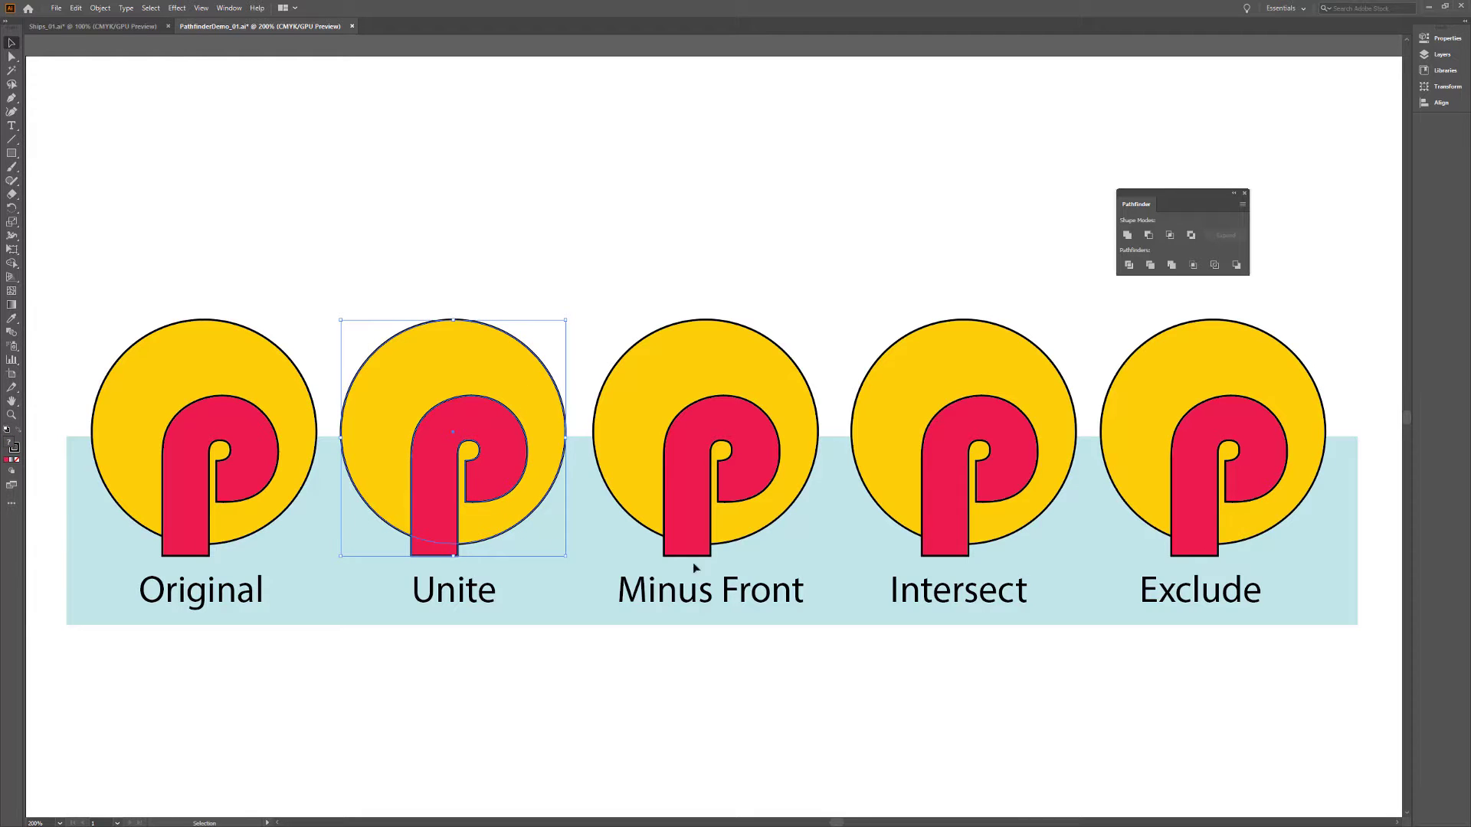
left_click(1127, 236)
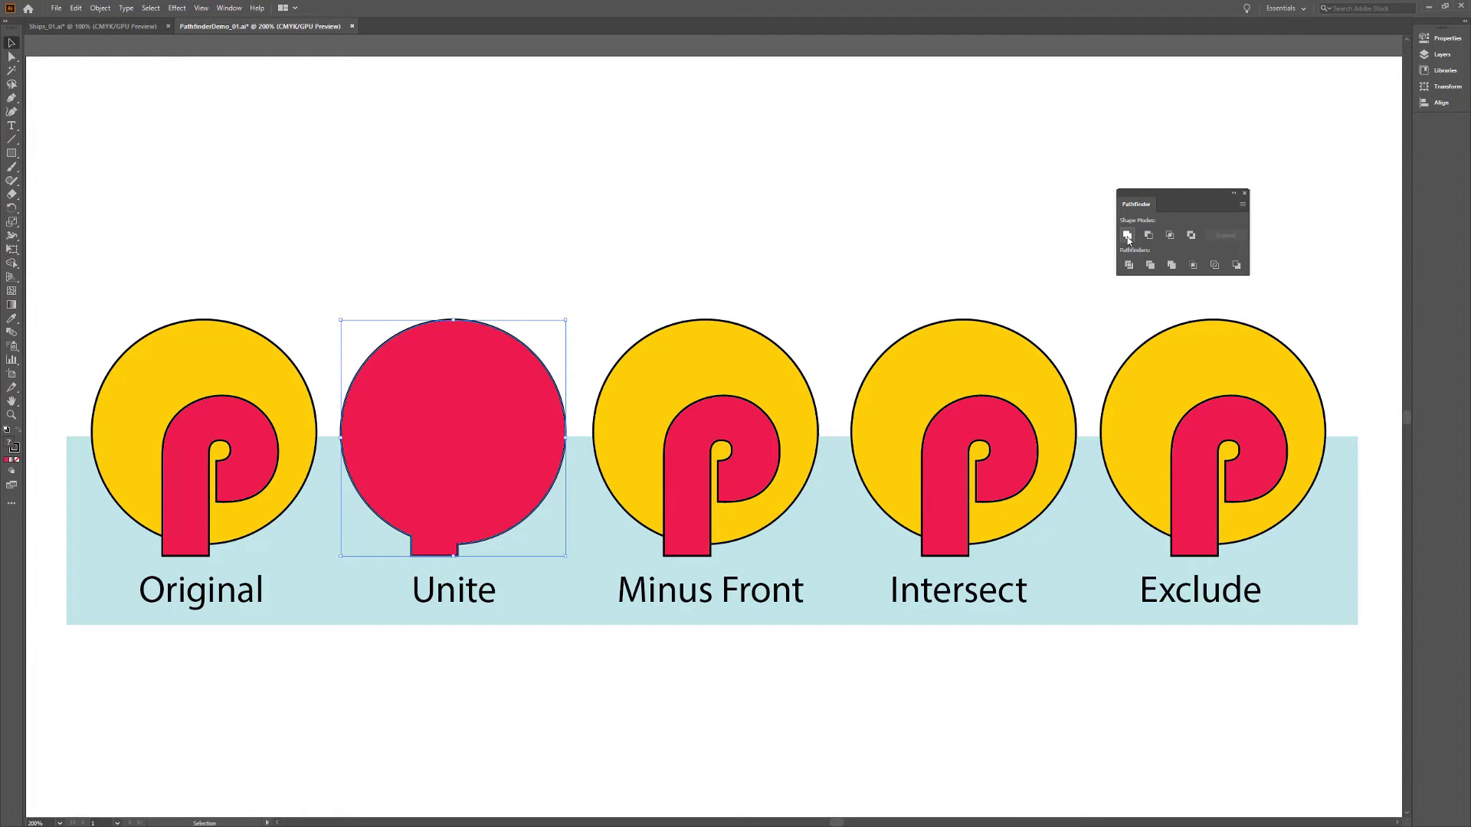
left_click_drag(658, 262, 777, 526)
left_click(1148, 235)
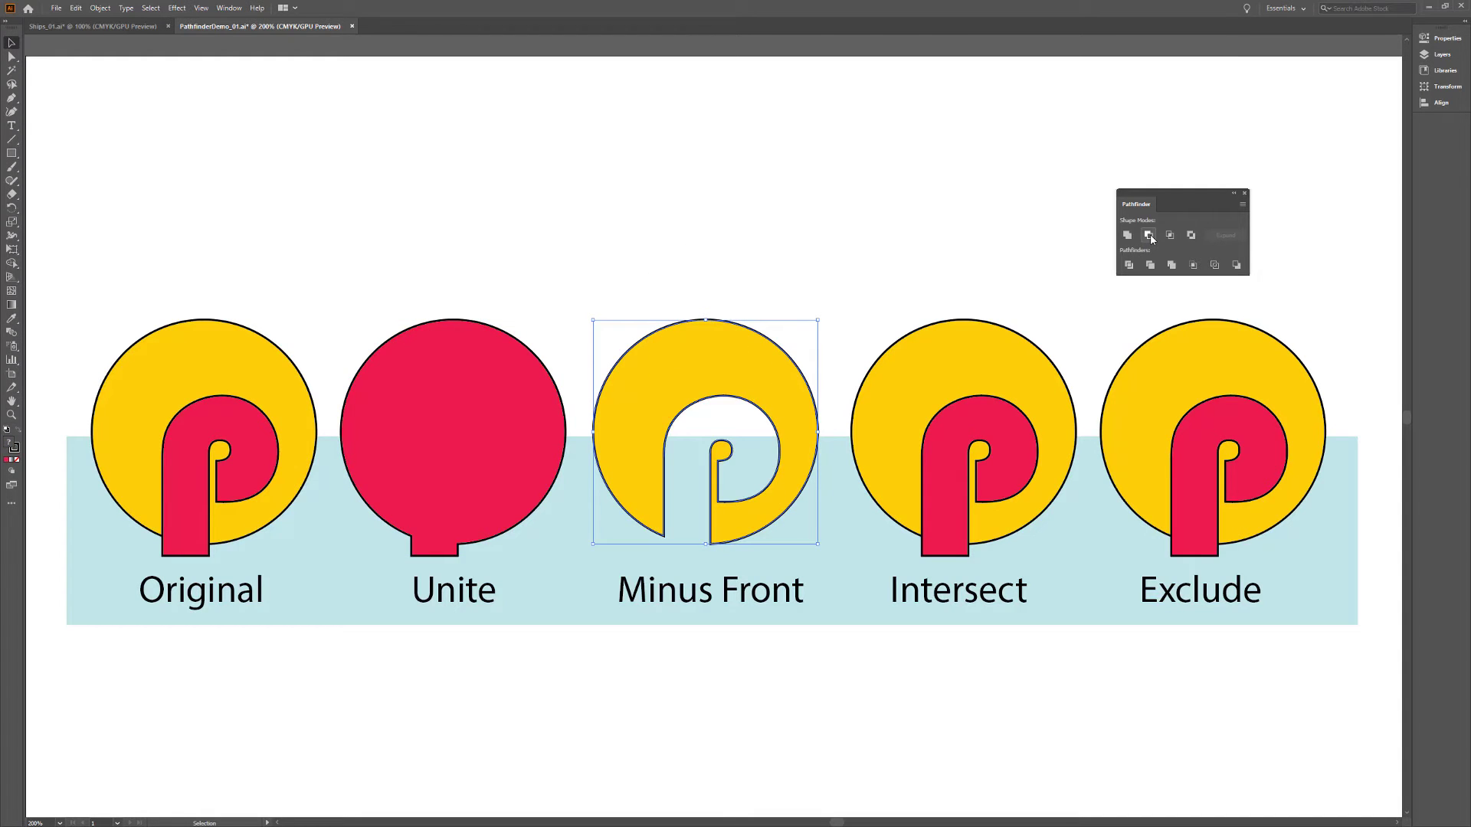
Step: Keep only the Intersect pair's overlap and cut away the Exclude pair's overlap
left_click_drag(884, 263, 1052, 547)
left_click(1170, 234)
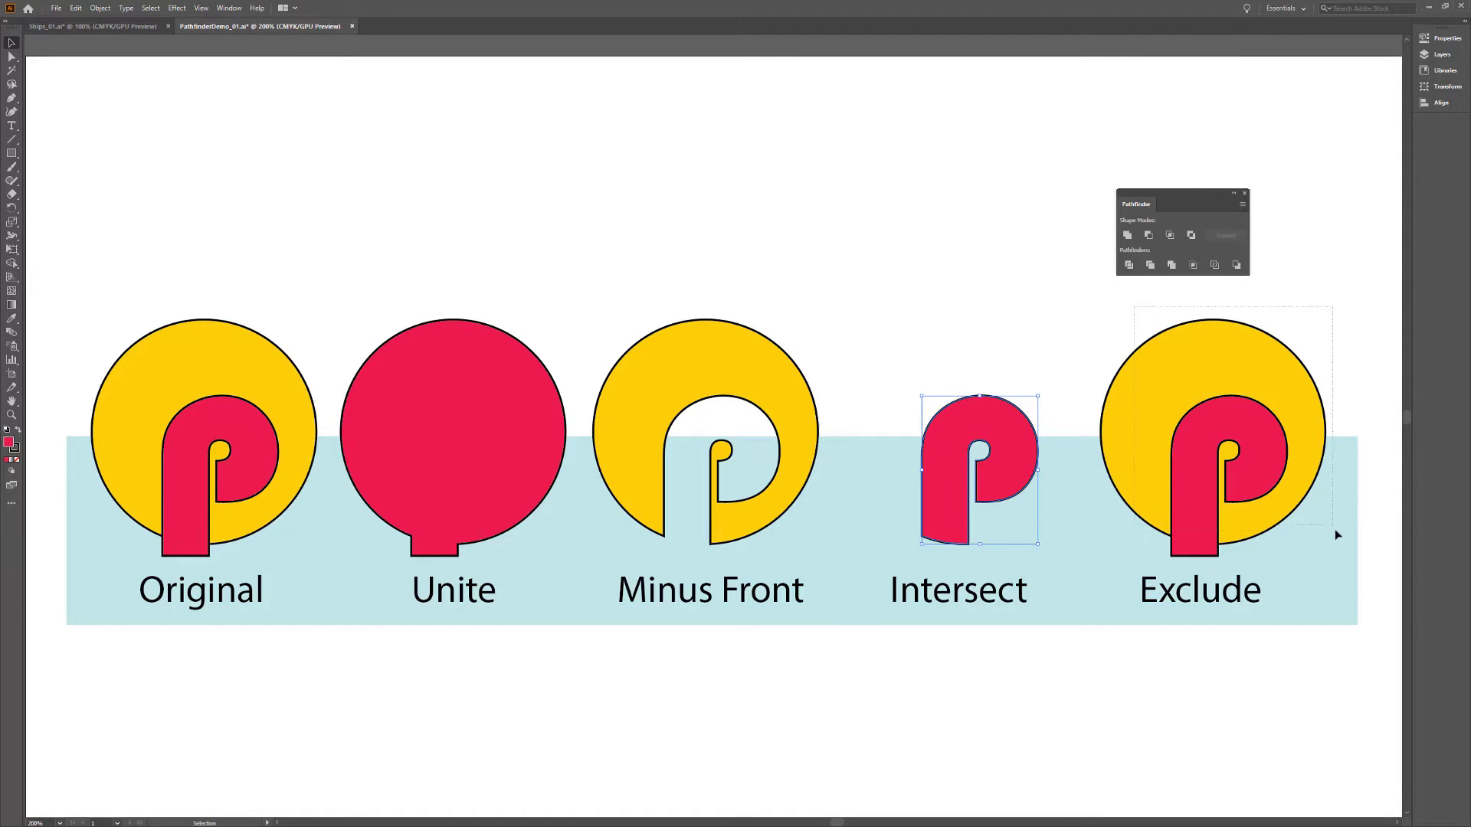
left_click_drag(1286, 476, 1334, 528)
left_click(1190, 235)
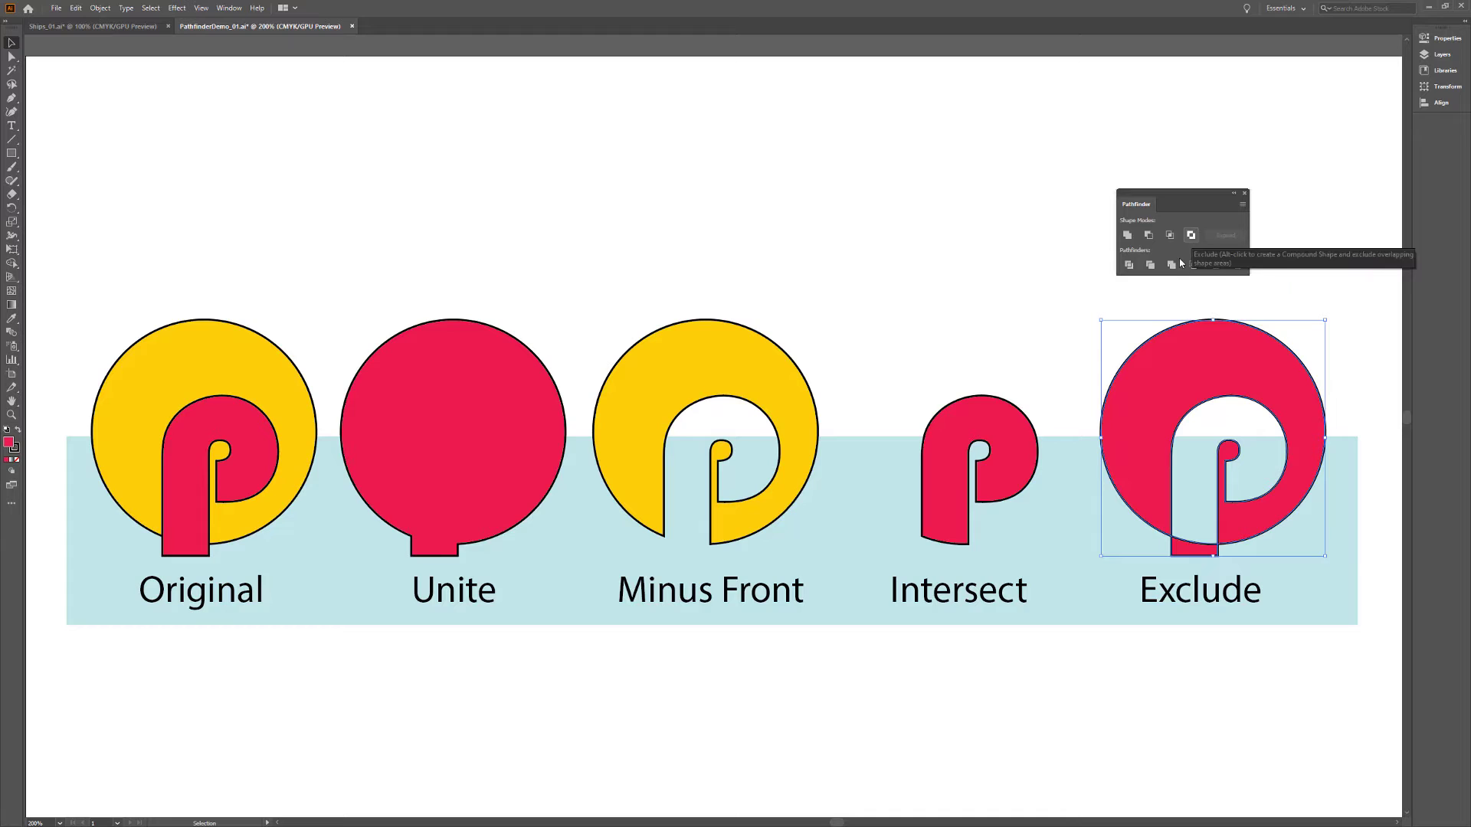
Step: Make the Original pair an editable Exclude compound shape and enter it for editing
left_click_drag(253, 306, 150, 523)
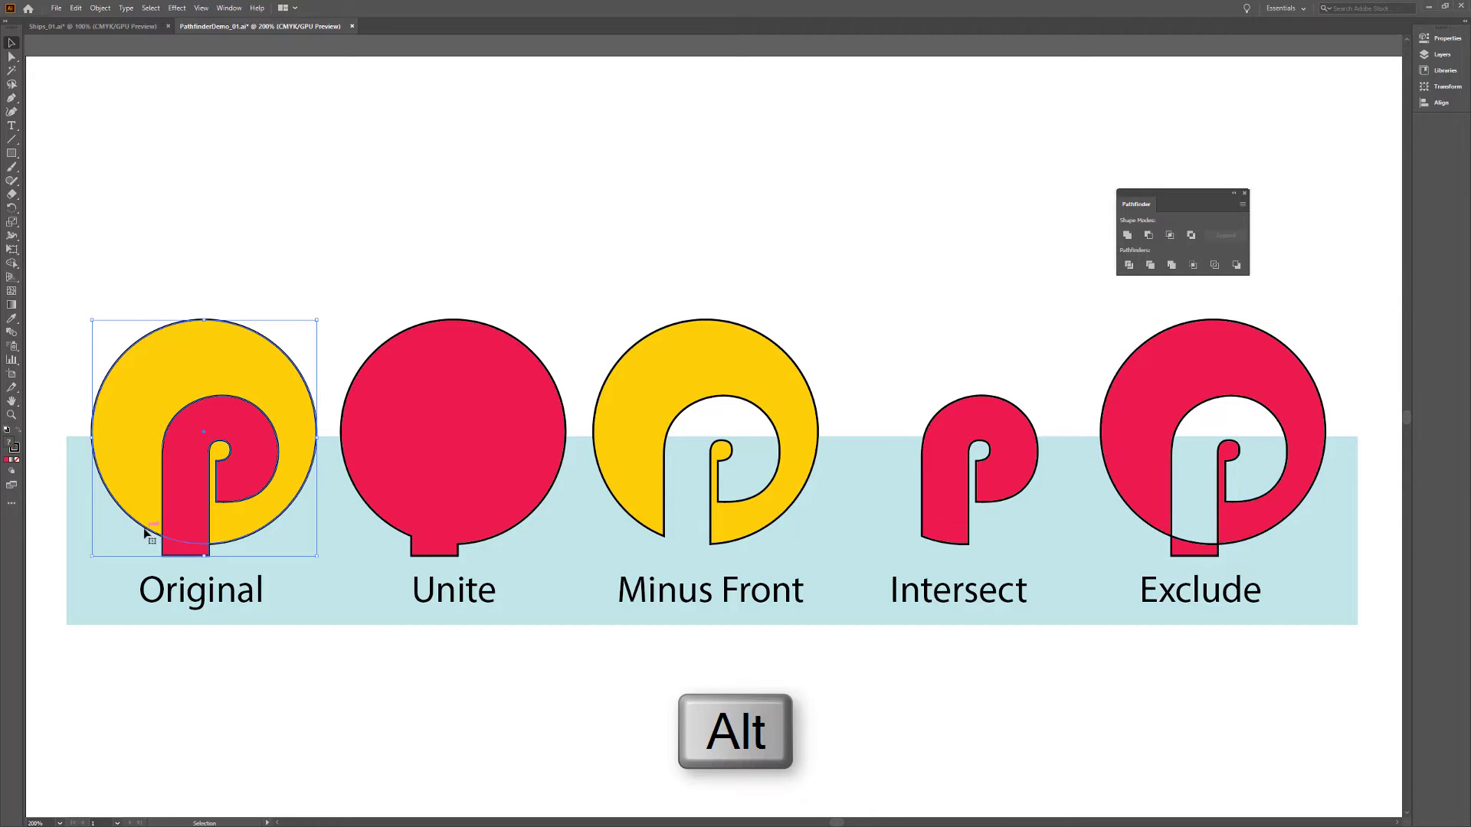
left_click(1191, 235, "alt")
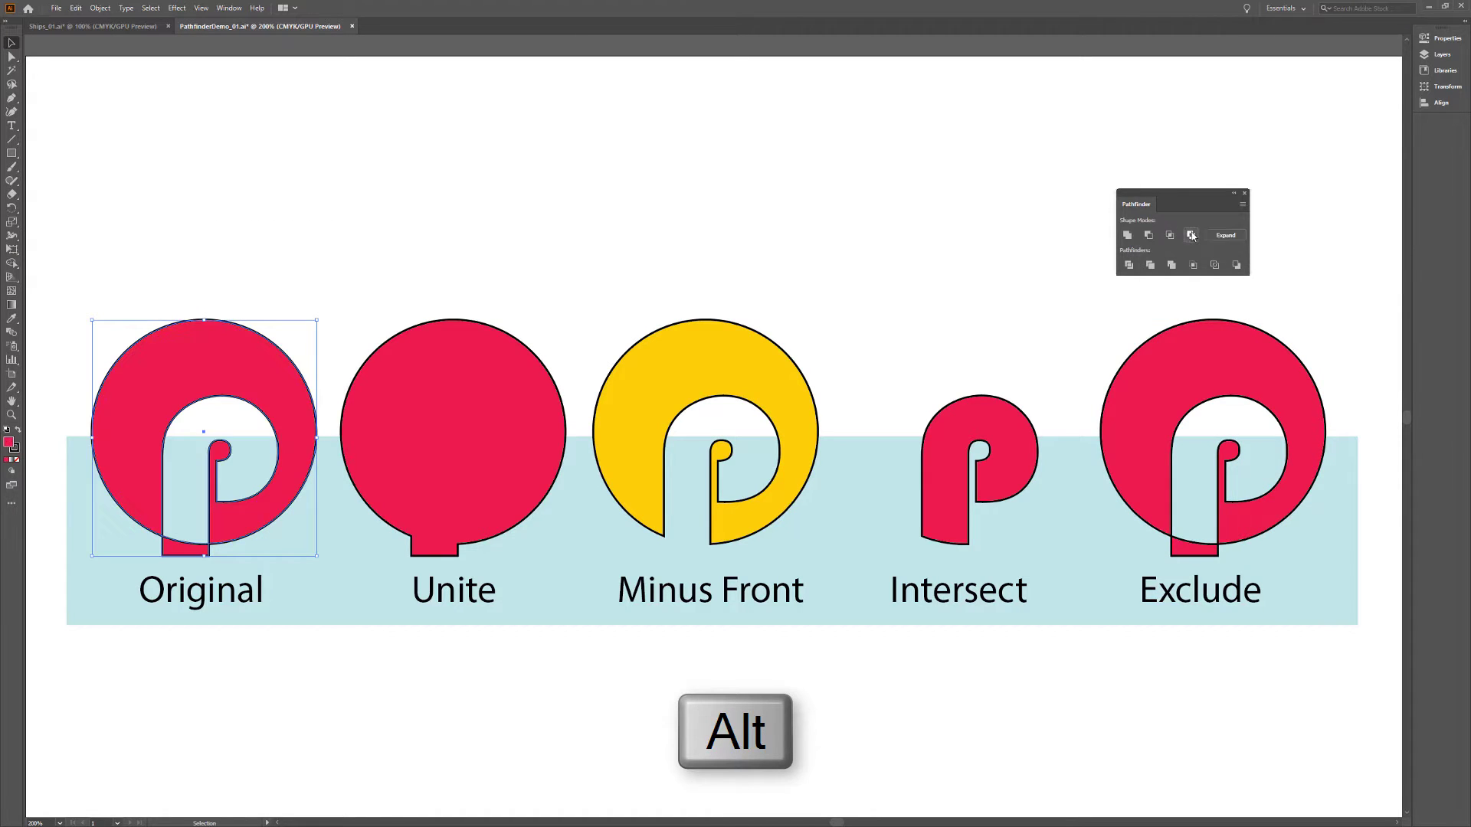
double_click(211, 370)
Step: Move the inner P up so it pokes above the circle, then exit isolation
left_click(218, 419)
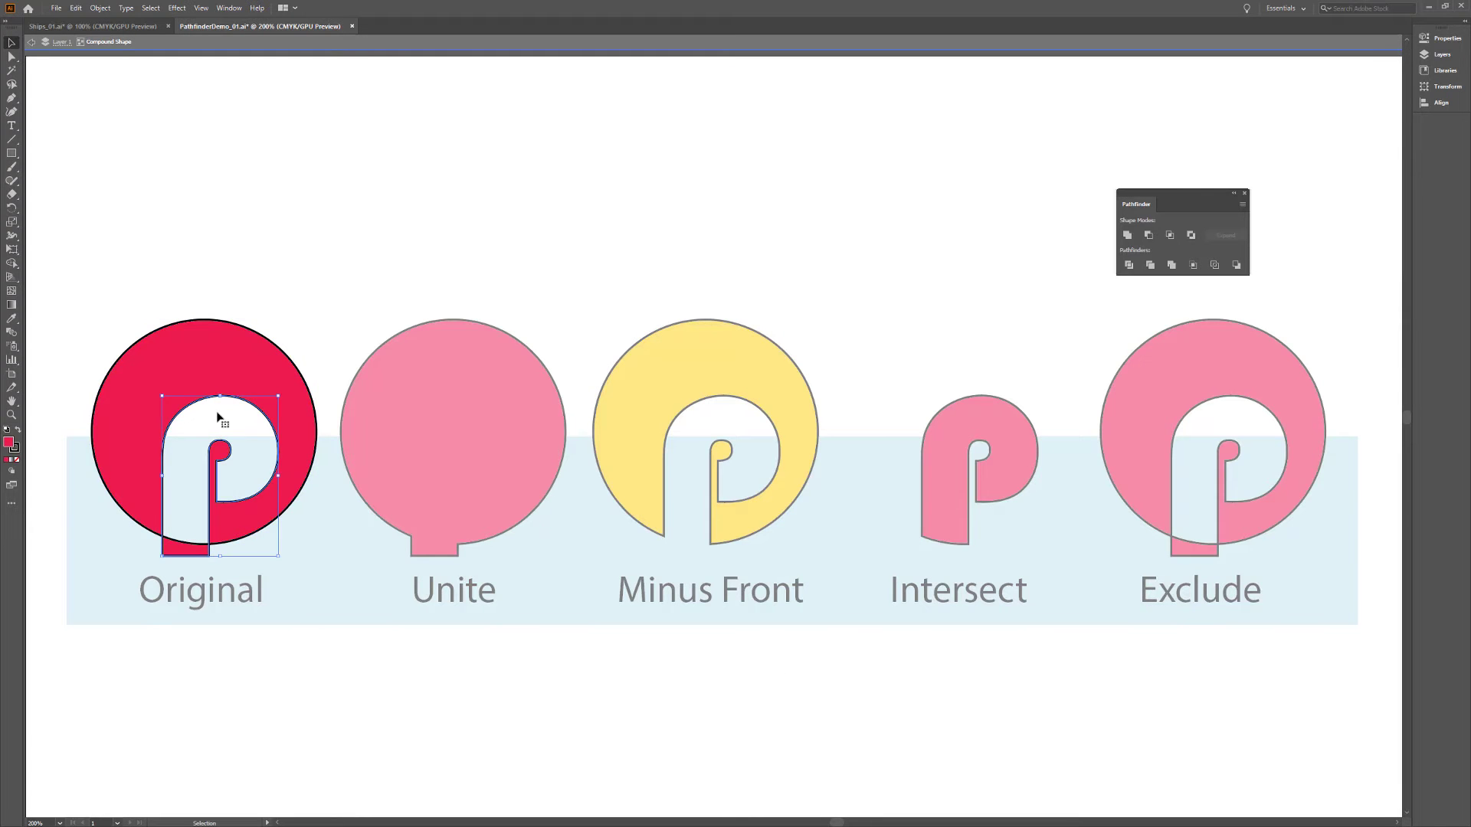
left_click_drag(249, 405, 234, 296)
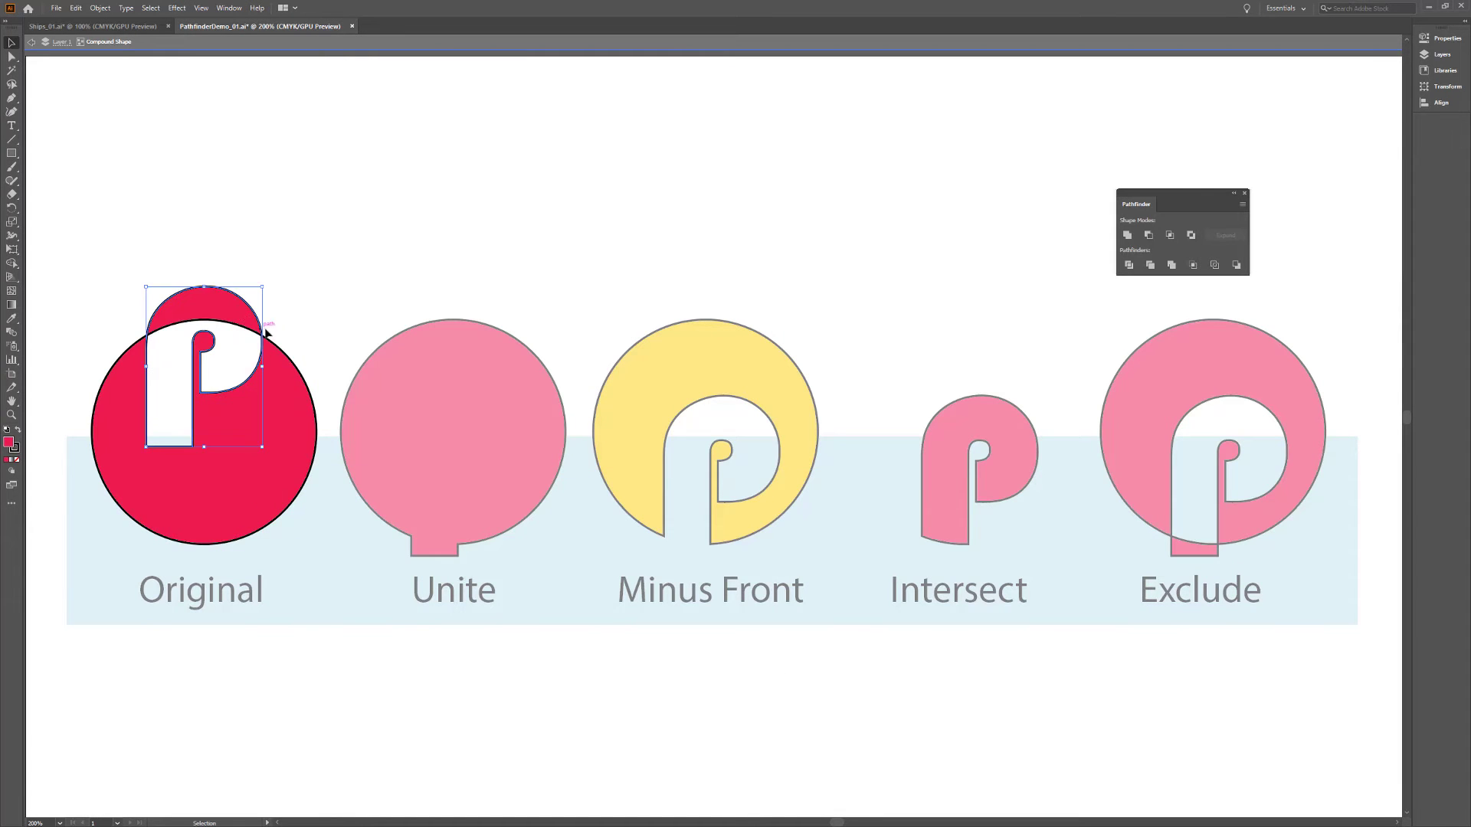
double_click(292, 315)
left_click(264, 400)
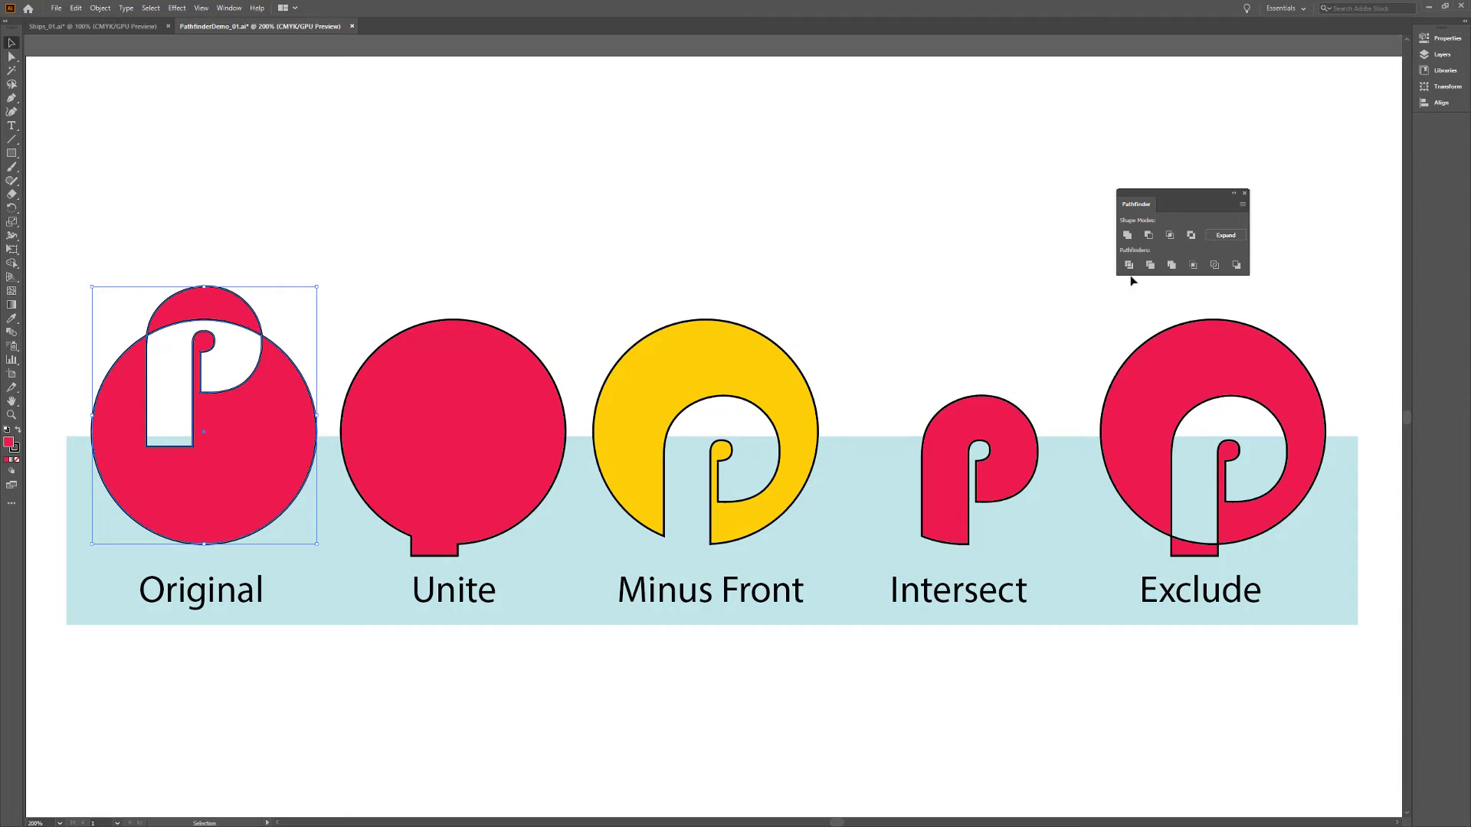
left_click(1225, 237)
left_click(747, 263)
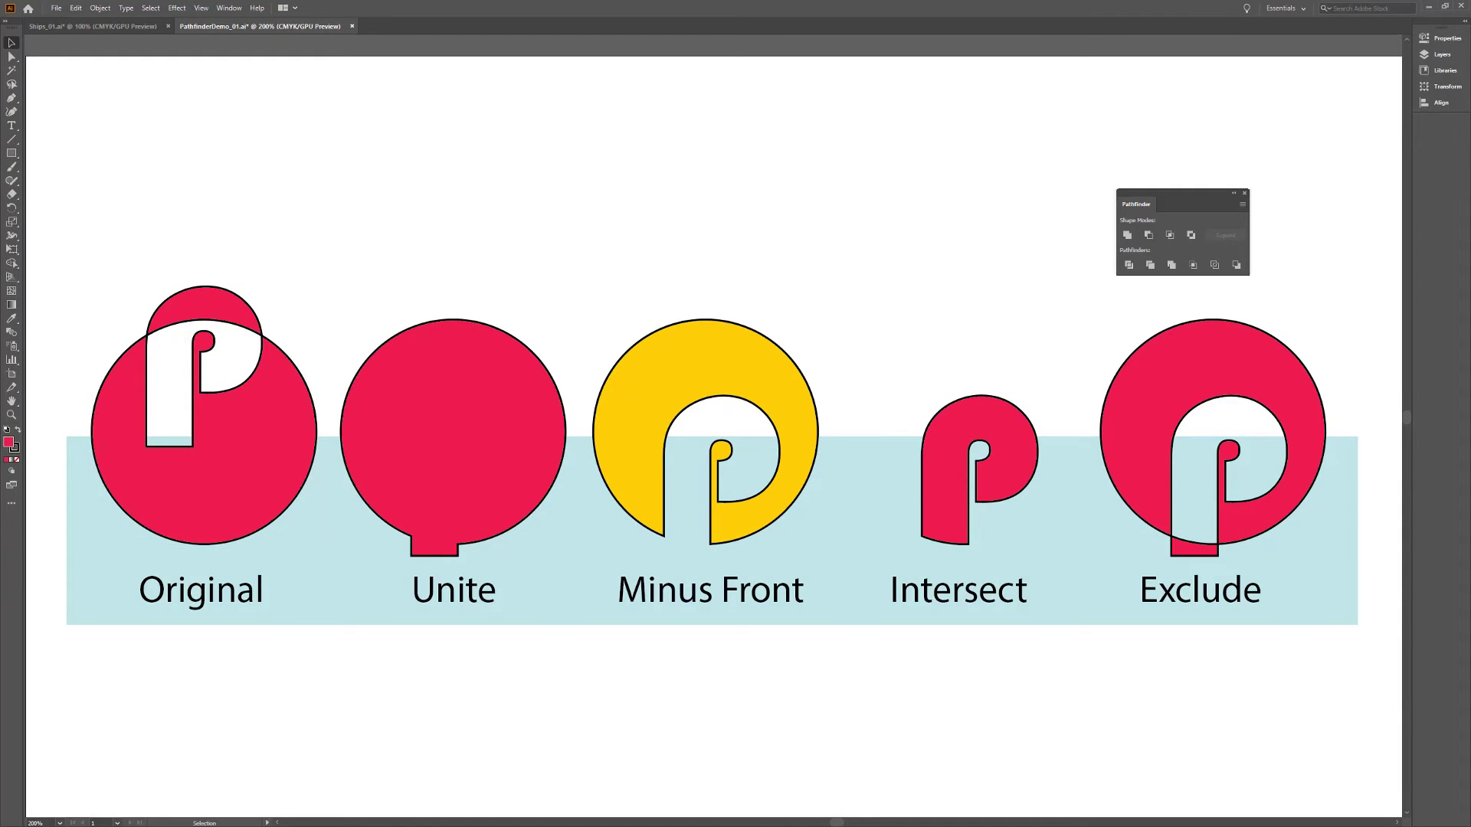